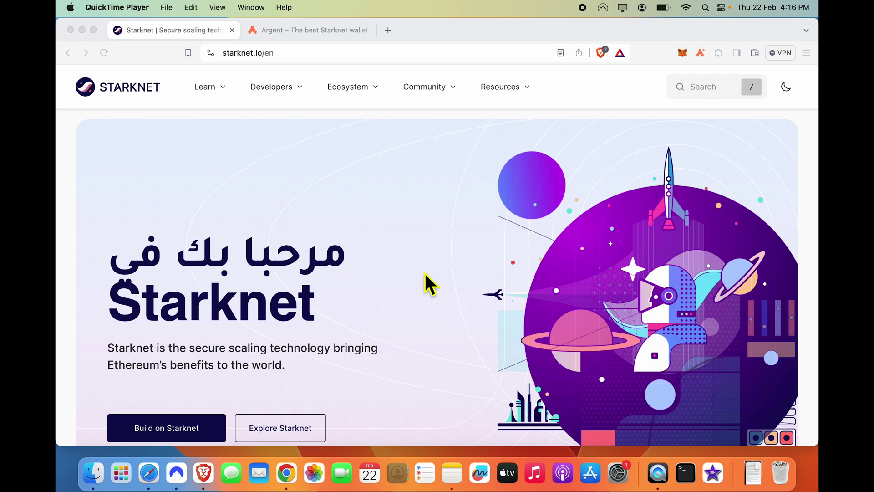
Switch MetaMask to Ethereum Mainnet and review the 0.0169 ETH balance and tokens.
left_click(682, 53)
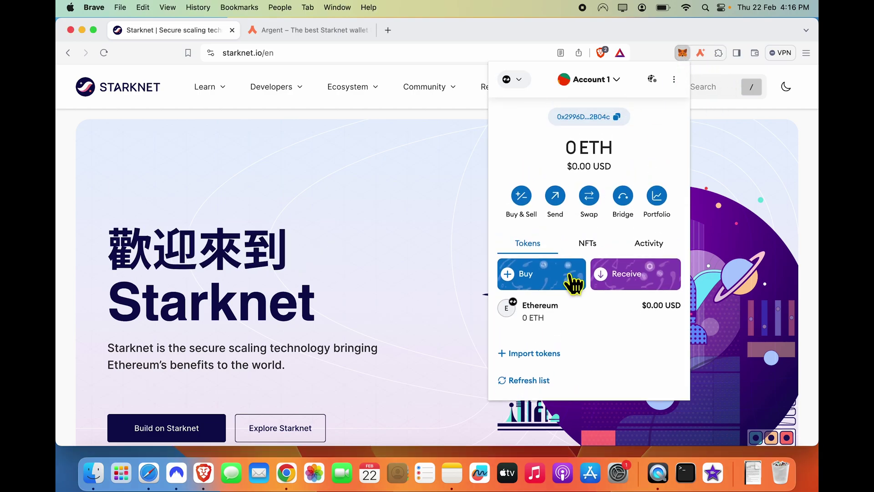
left_click(523, 86)
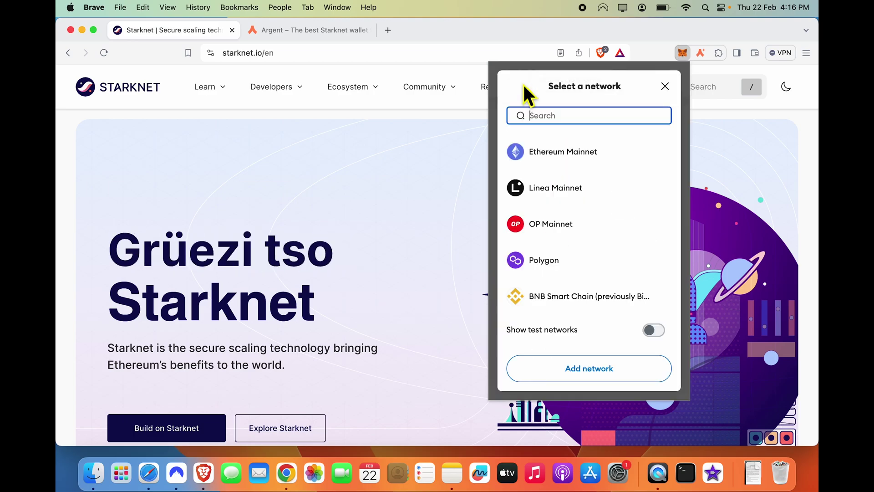
left_click(553, 157)
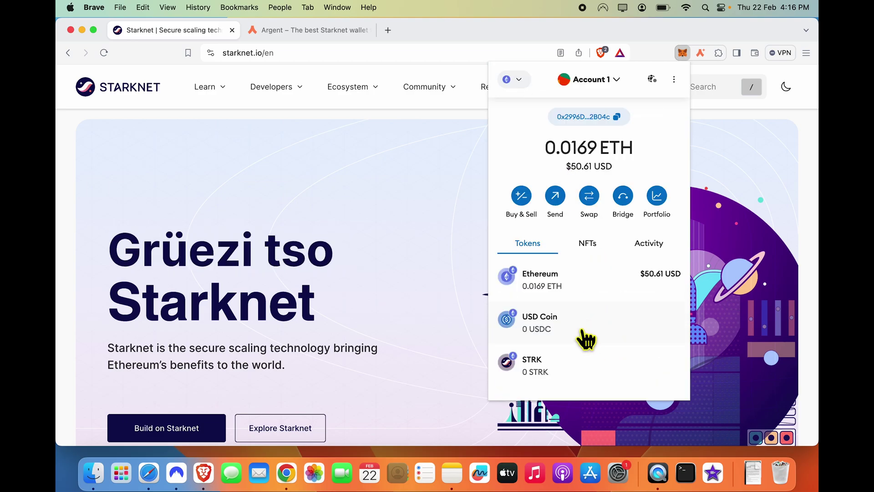
scroll(586, 339, "down", 3)
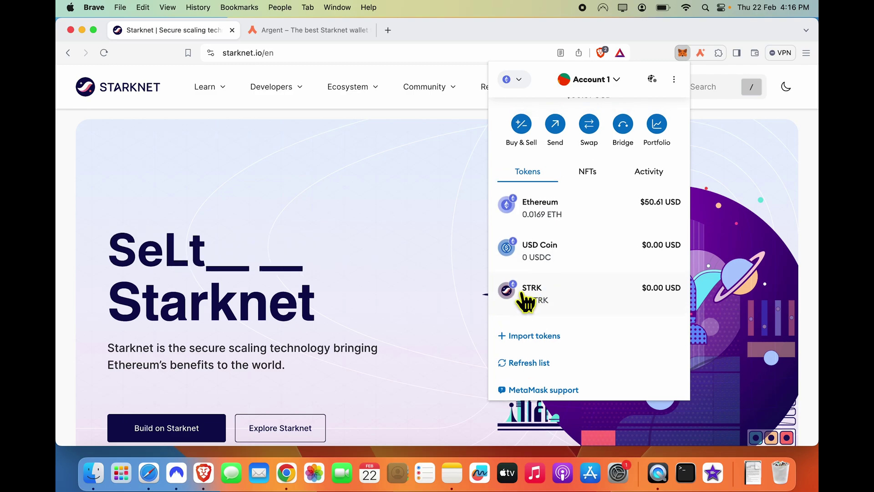
scroll(526, 300, "up", 3)
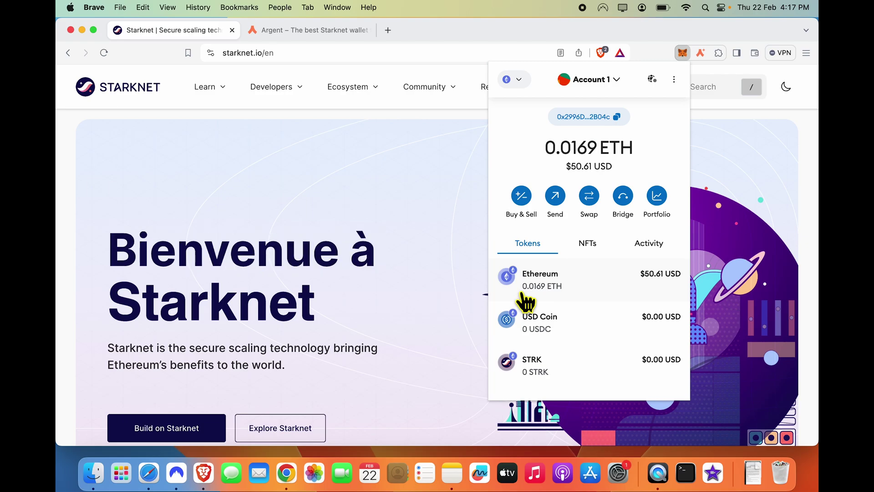
Recheck the network list, keep Ethereum Mainnet, and move to the argent.xyz tab.
left_click(521, 80)
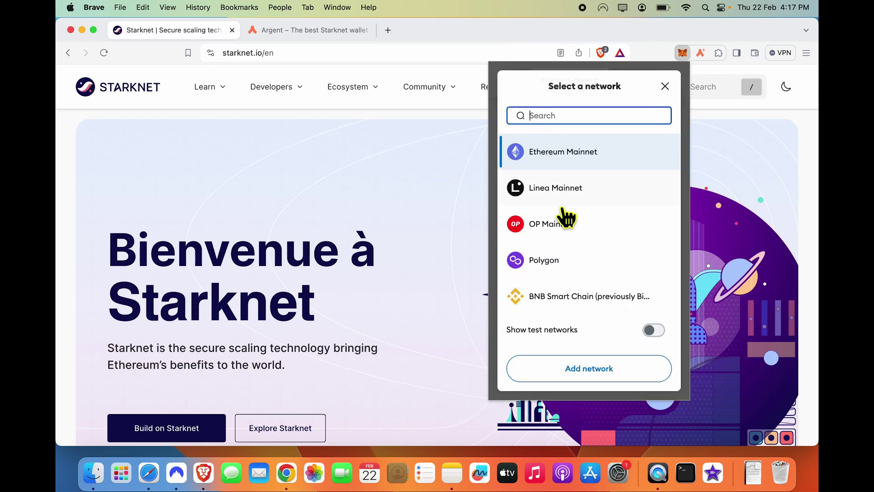
scroll(578, 273, "down", 2)
scroll(580, 295, "down", 1)
scroll(578, 300, "up", 3)
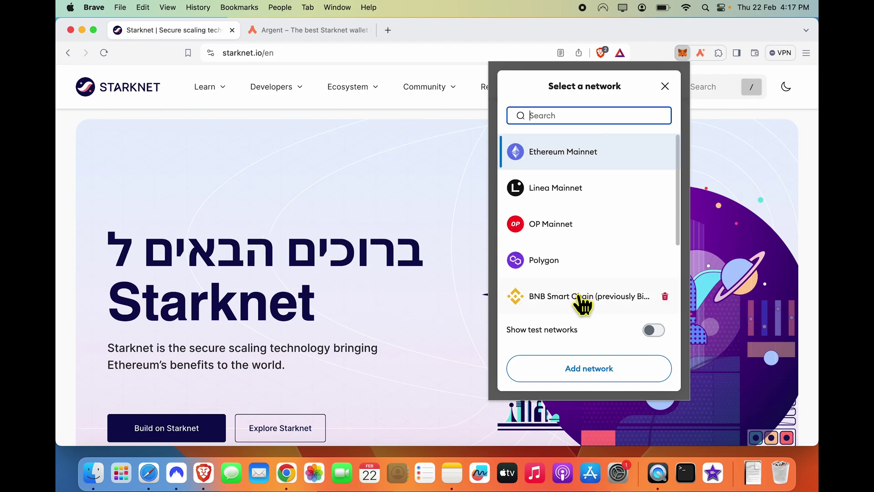
left_click(665, 86)
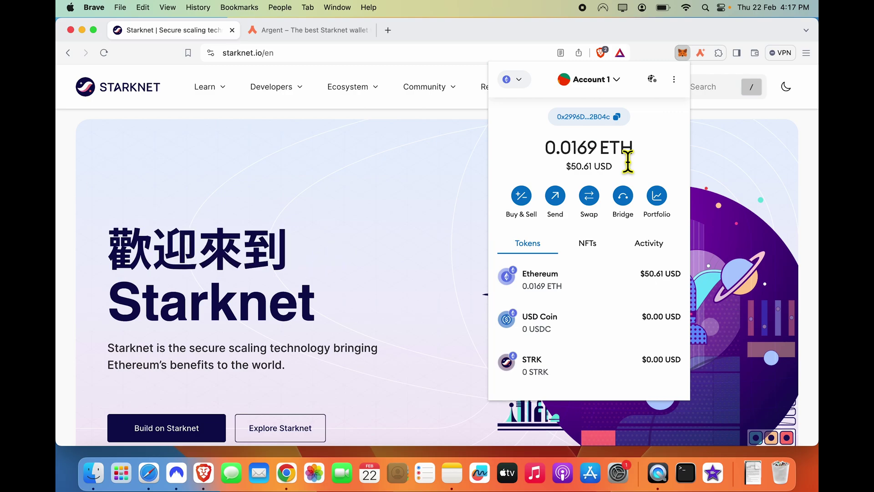
left_click(294, 32)
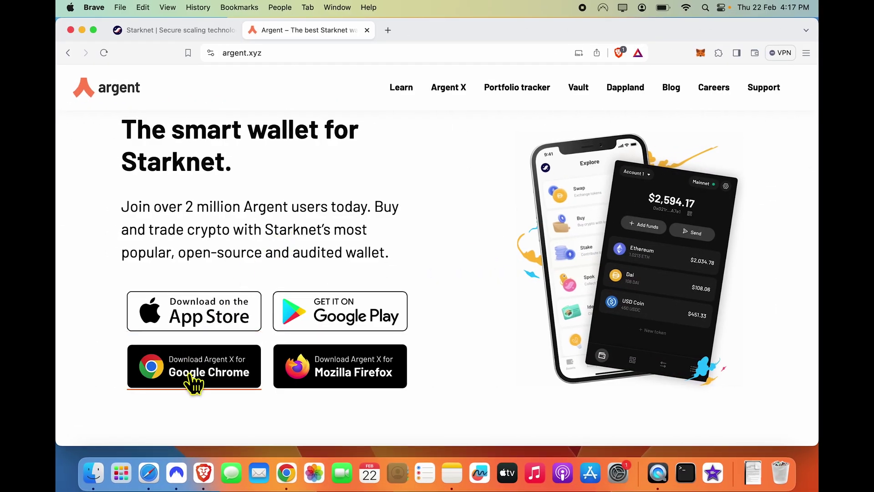
Open the Argent X for Google Chrome listing in the Chrome Web Store and add it to Brave.
left_click(193, 382)
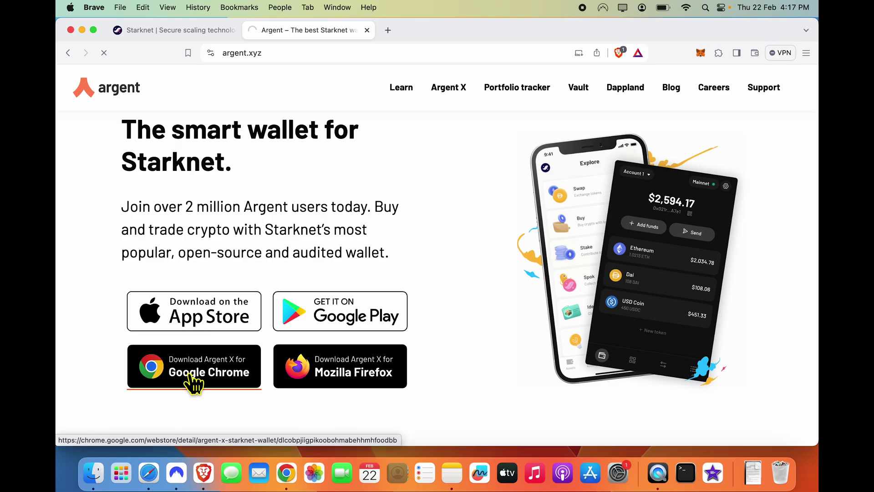
left_click(703, 152)
Install Argent X and create a new wallet protected by a repeated password.
left_click(528, 288)
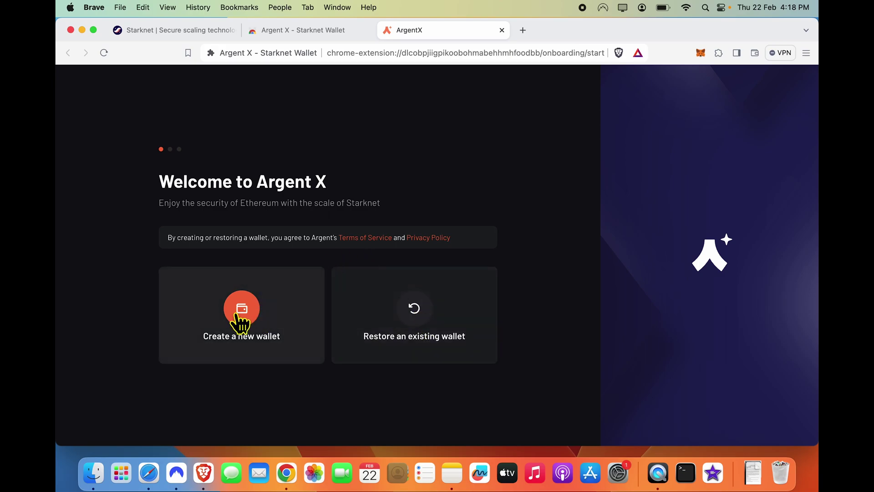
left_click(237, 314)
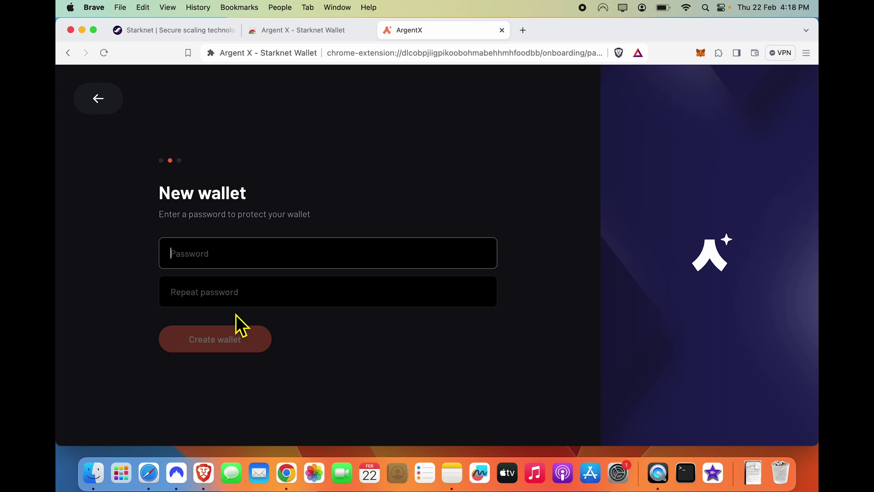
type("•••••••••••")
key("Tab")
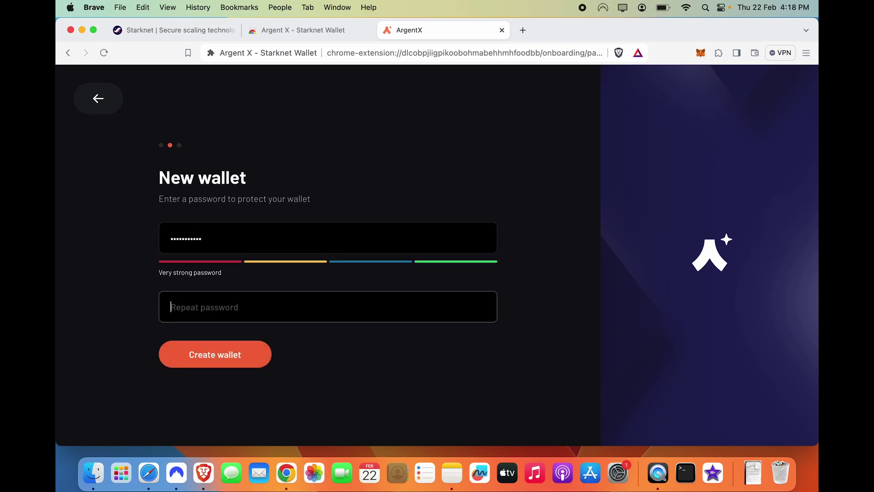
type("•••••••••••")
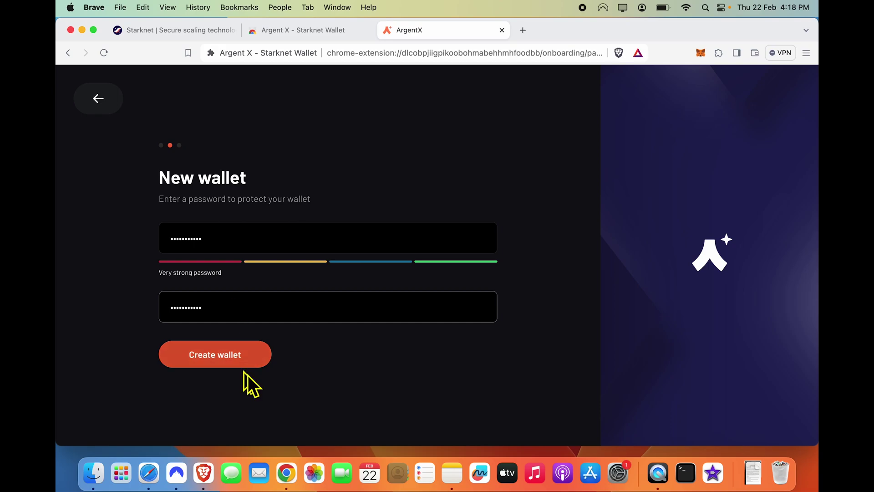
left_click(223, 354)
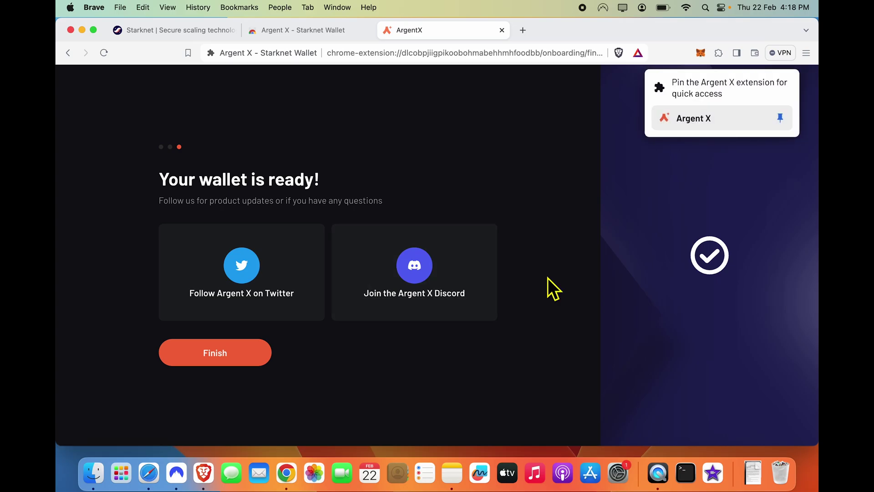
Finish onboarding, pin Argent X to the toolbar, and open its Account 1 wallet at $0.00.
left_click(212, 354)
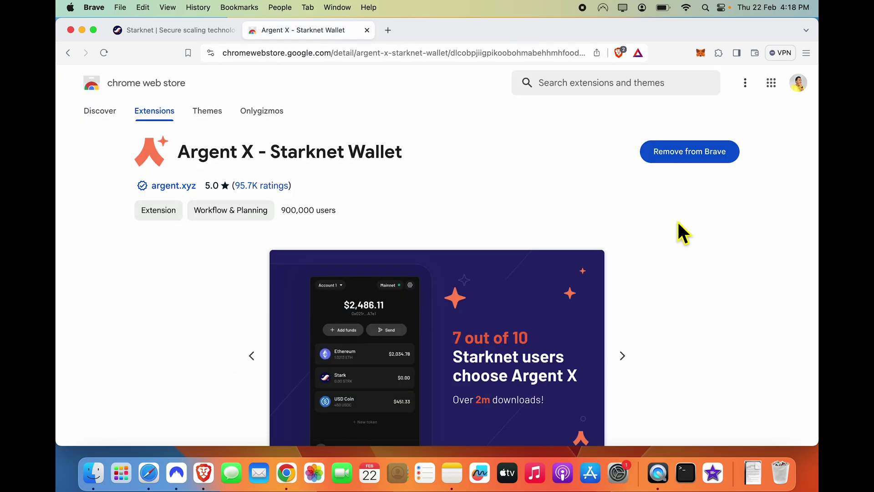
left_click(719, 53)
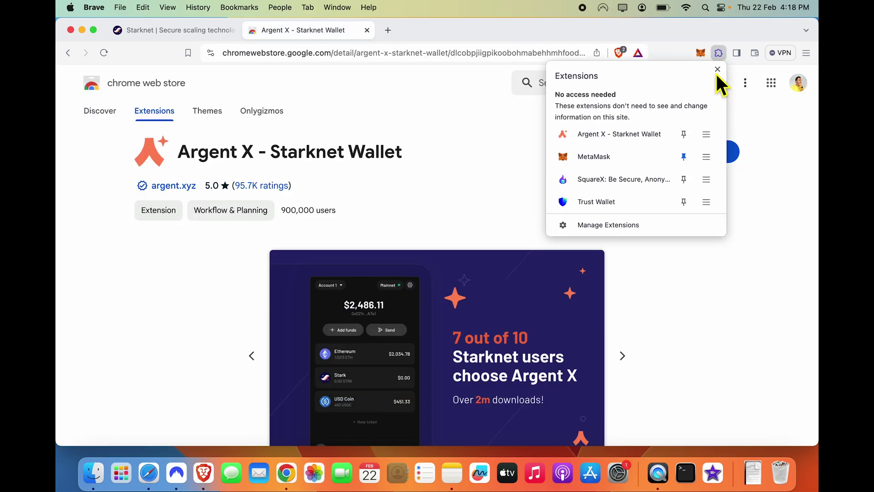
left_click(684, 134)
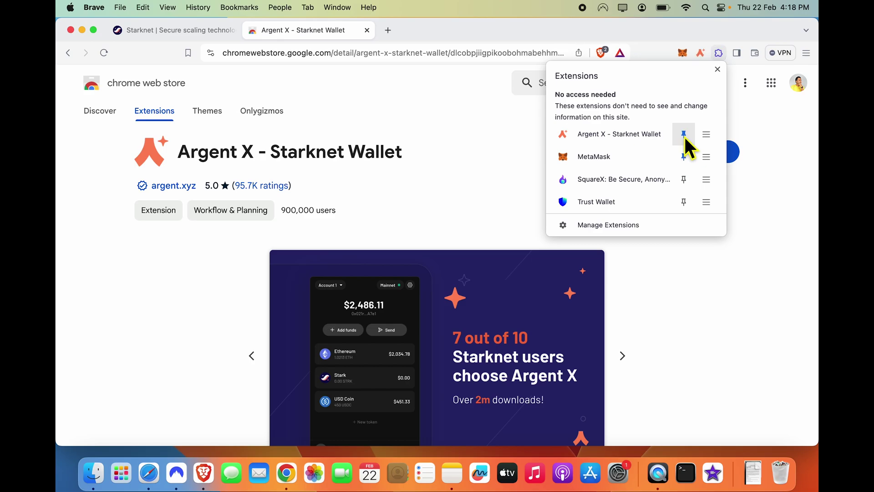
left_click(703, 53)
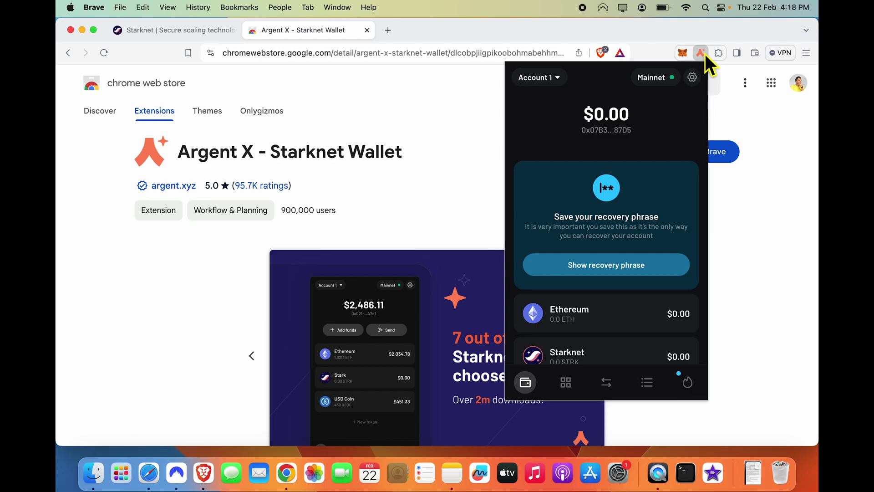
Reveal and copy the Argent X recovery phrase, then confirm it has been saved.
left_click(612, 271)
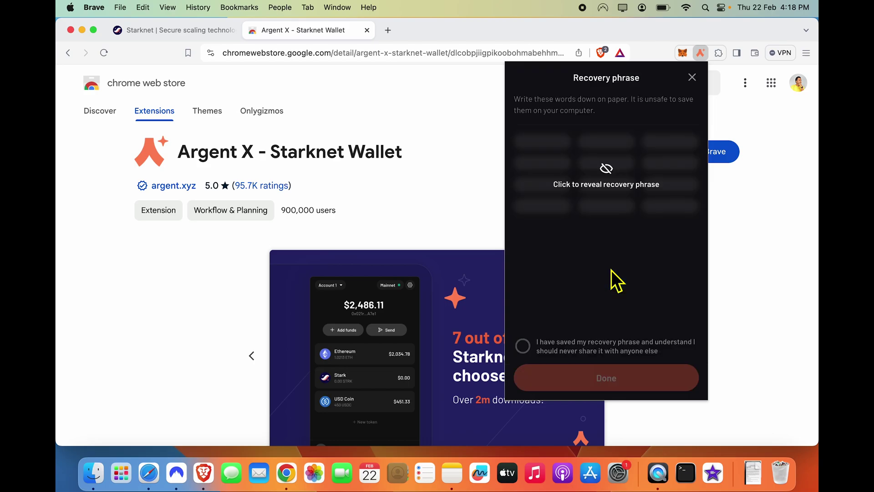
left_click(605, 182)
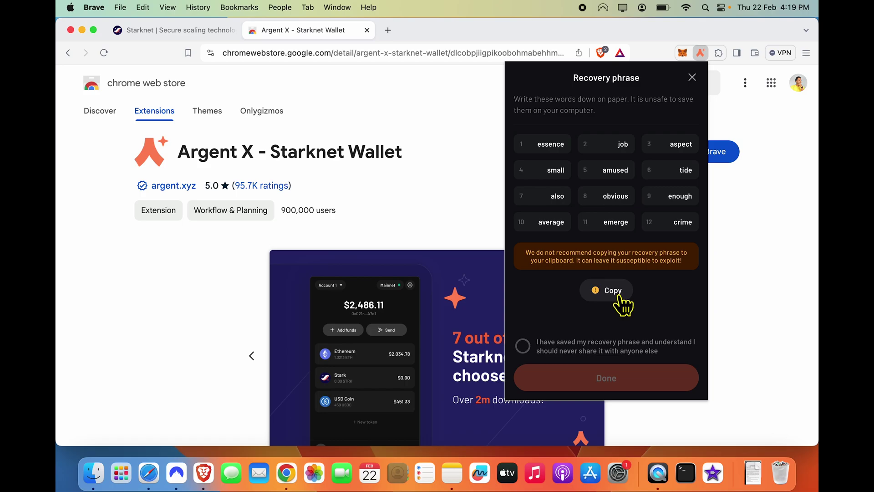
left_click(619, 295)
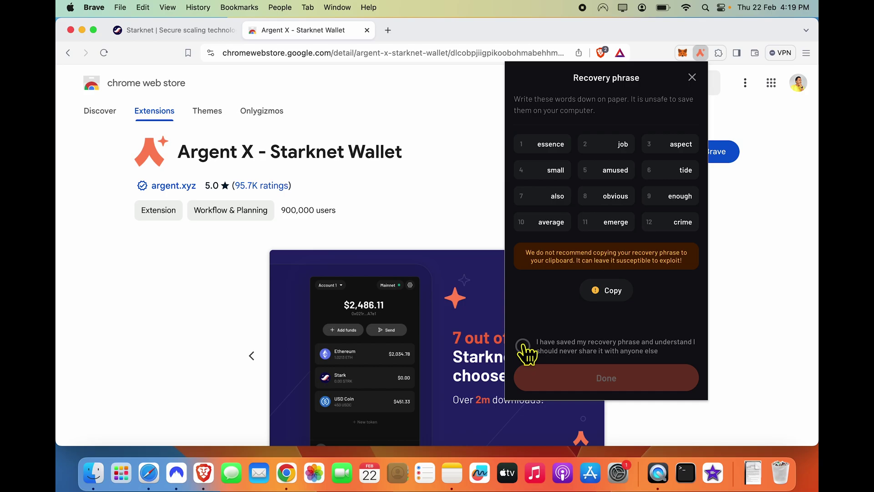
left_click(528, 346)
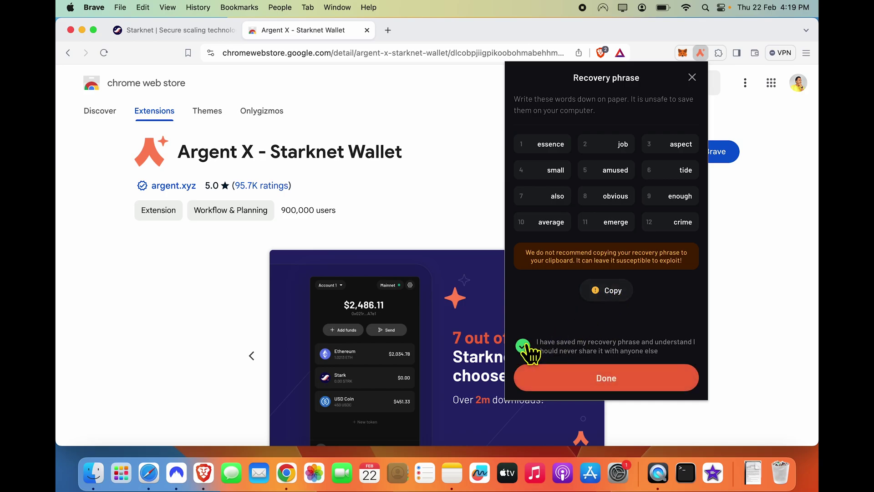
left_click(581, 386)
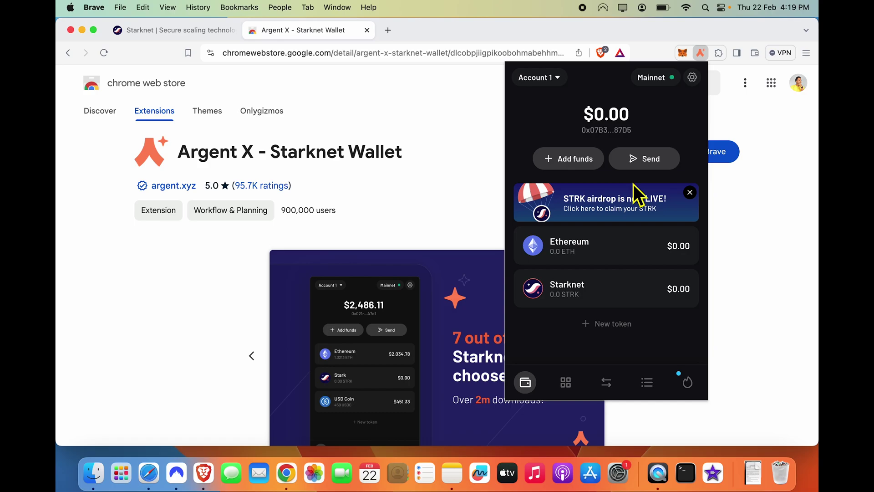
Show Account 1's Starknet receiving address and QR code via 'From another Starknet wallet', then go back.
left_click(575, 157)
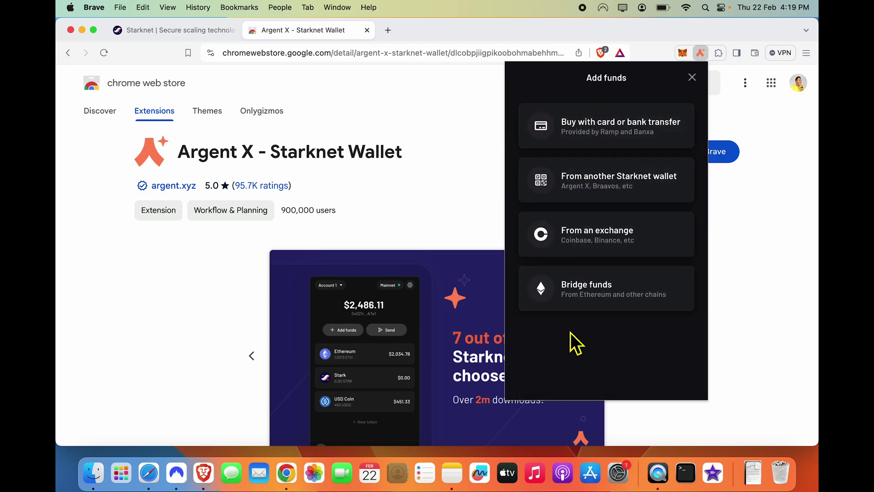
left_click(583, 185)
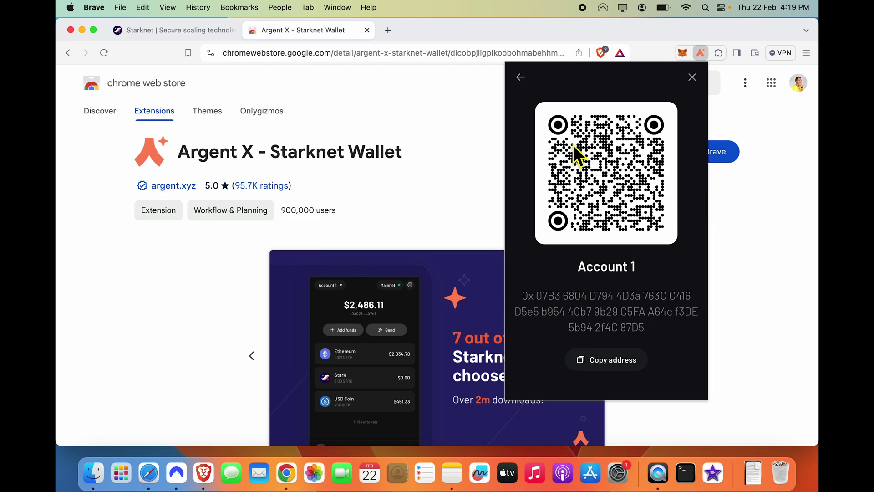
left_click(520, 77)
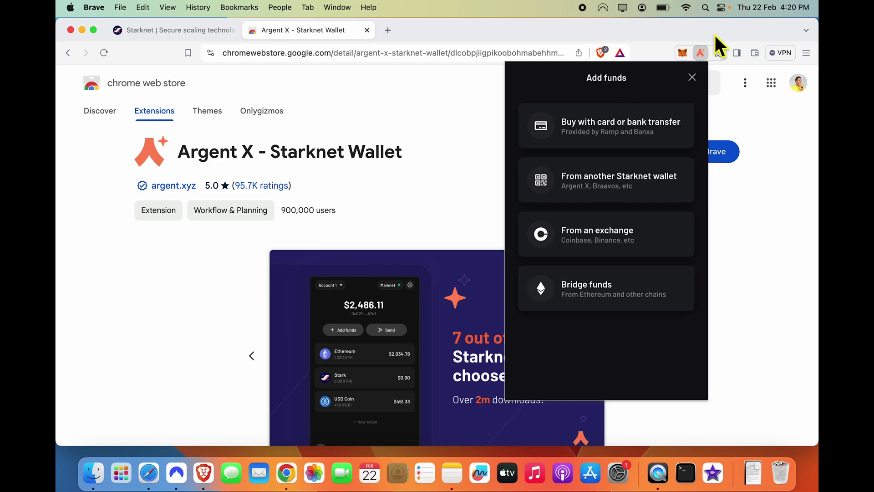
Close the Add funds panel to return to the $0.00 wallet home.
left_click(693, 76)
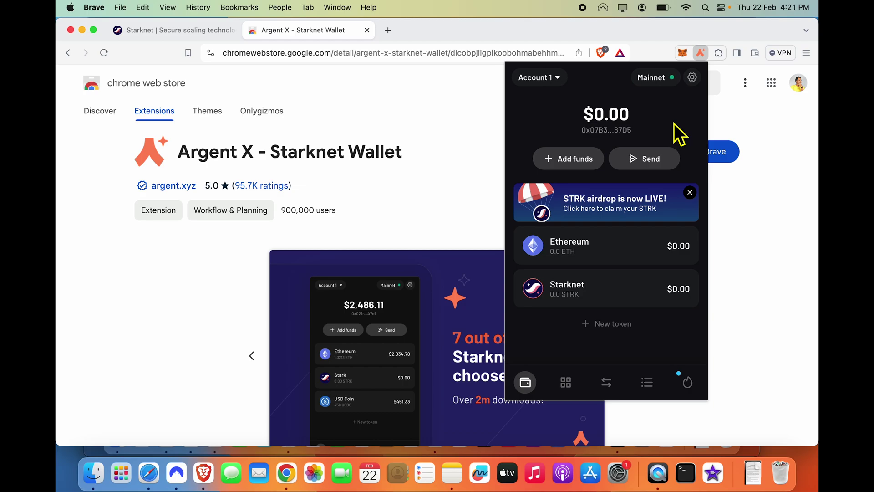
Switch MetaMask to Polygon showing 31.9445 MATIC with USDC, USDT and WETH, then close it.
left_click(682, 53)
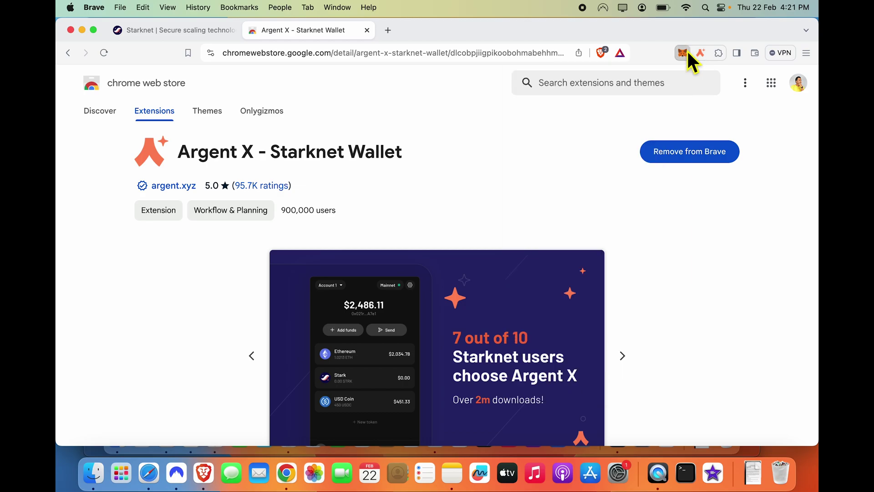
left_click(516, 79)
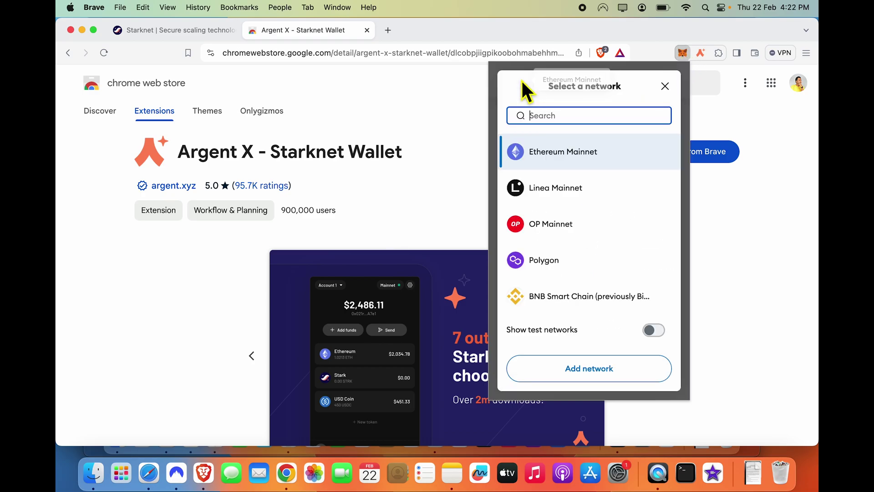
key("Escape")
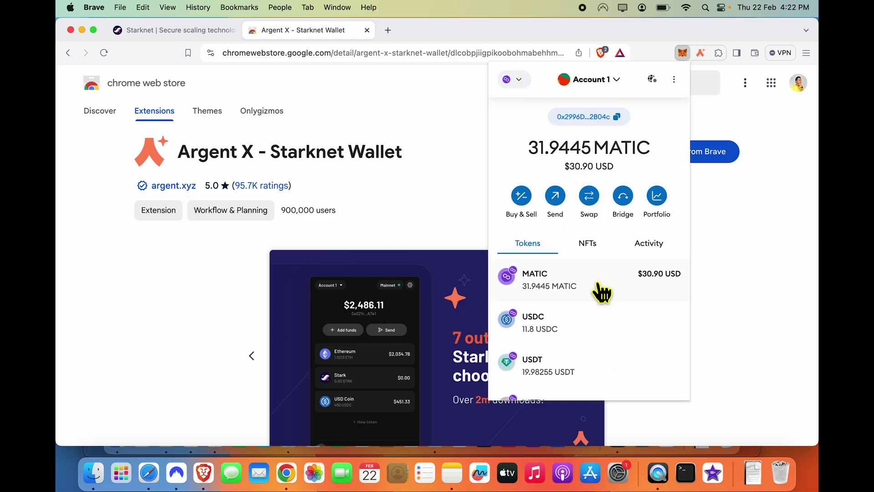
scroll(580, 319, "down", 1)
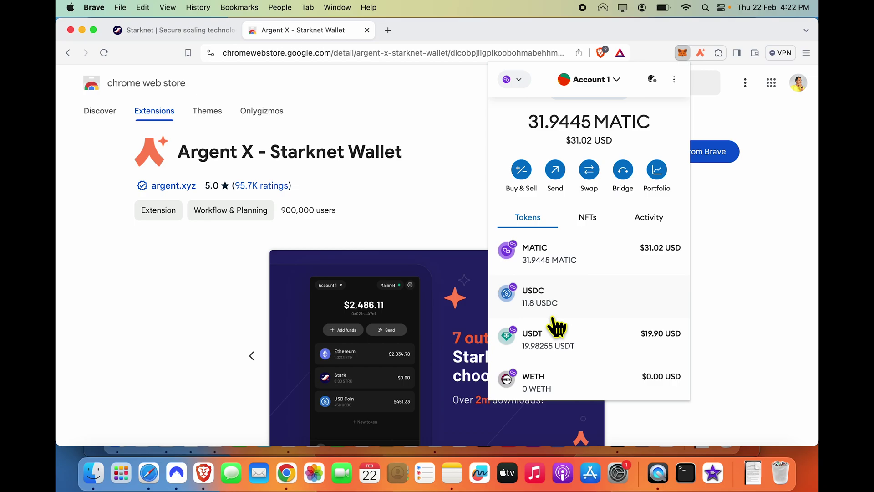
left_click(703, 55)
Reopen Argent X to see Account 1 with 0.0 ETH and 0.0 STRK.
left_click(703, 55)
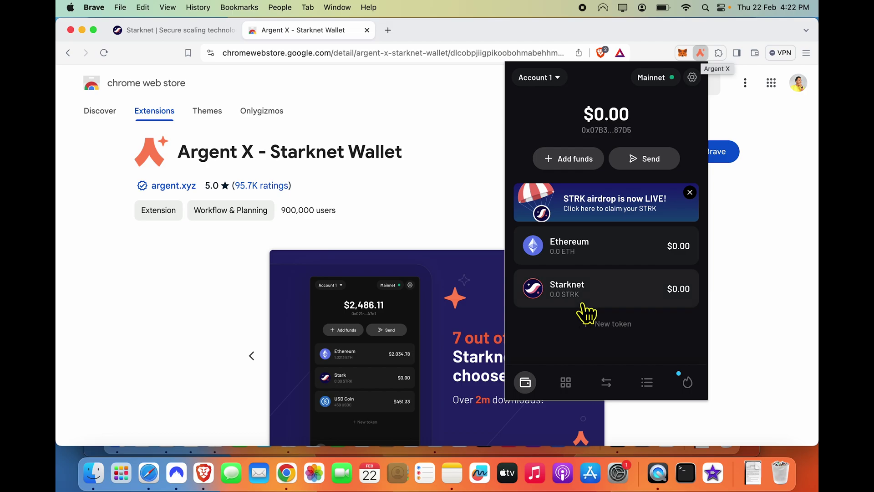